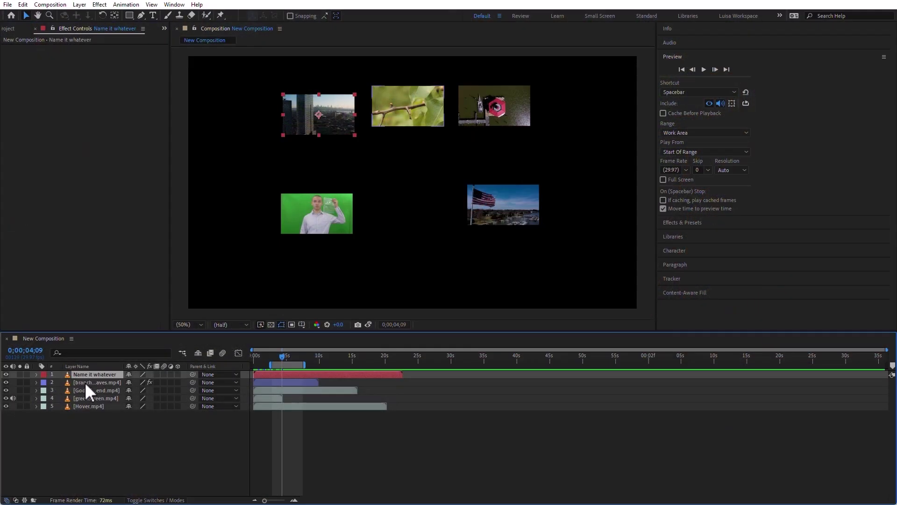
Select the branch_and_Leaves.mp4 layer and delete its Puppet effect in Effect Controls
{"action": "left_click", "coordinate": [85, 382]}
{"action": "left_click", "coordinate": [85, 390]}
{"action": "left_click", "coordinate": [88, 383]}
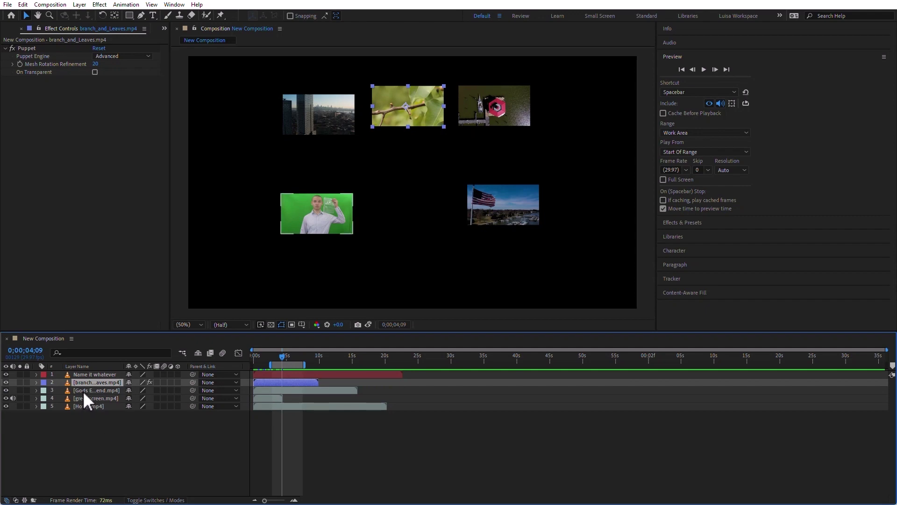
{"action": "left_click", "coordinate": [88, 421]}
{"action": "left_click", "coordinate": [87, 381]}
{"action": "left_click", "coordinate": [31, 48]}
{"action": "key", "text": "Delete"}
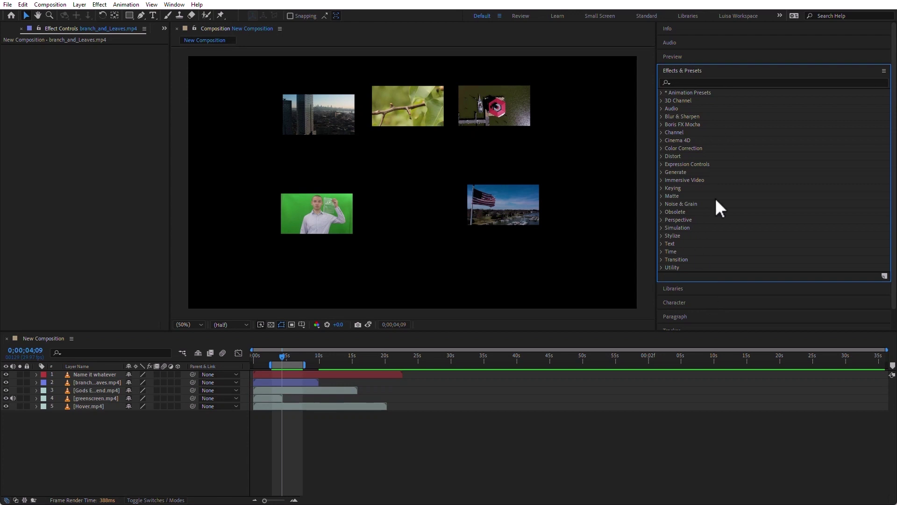
Drag Color Balance from Color Correction onto the city clip 'Name it whatever' in the viewer
{"action": "left_click", "coordinate": [662, 148]}
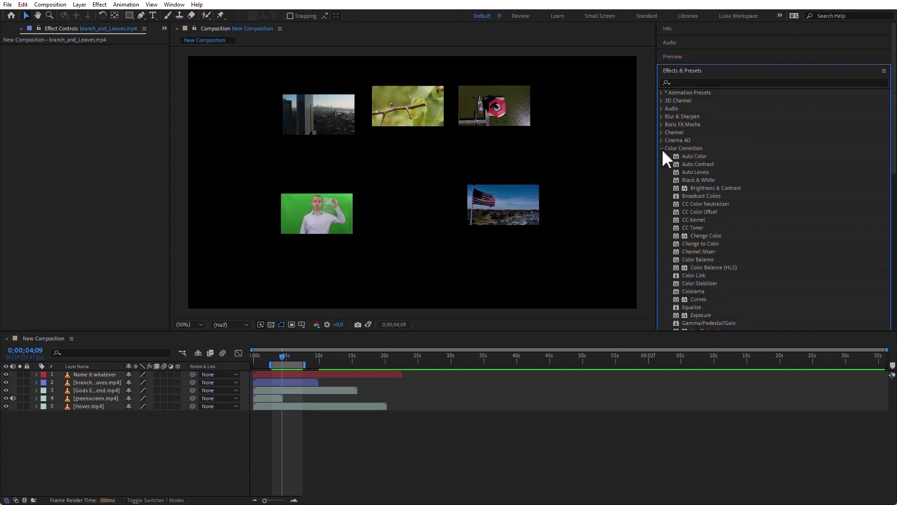
{"action": "left_click", "coordinate": [701, 257]}
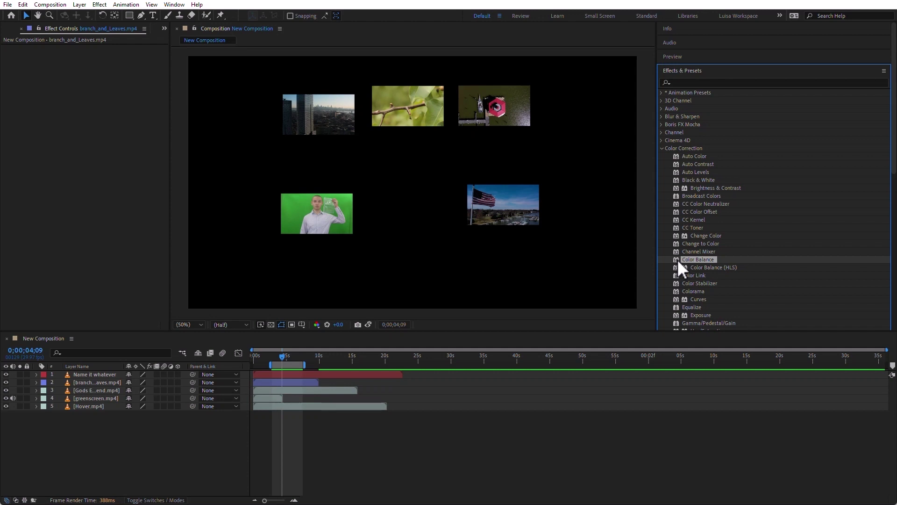
{"action": "left_click_drag", "start_coordinate": [677, 258], "coordinate": [324, 119]}
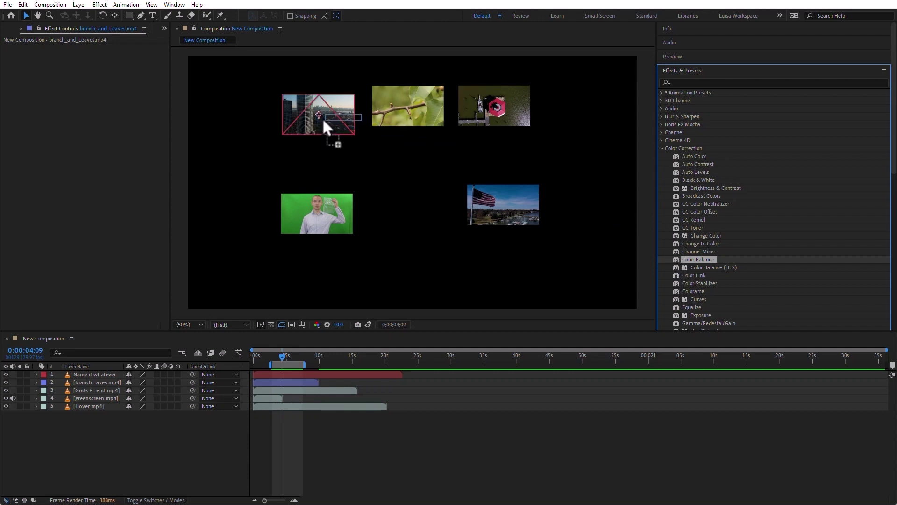
{"action": "left_click_drag", "start_coordinate": [323, 118], "coordinate": [322, 117]}
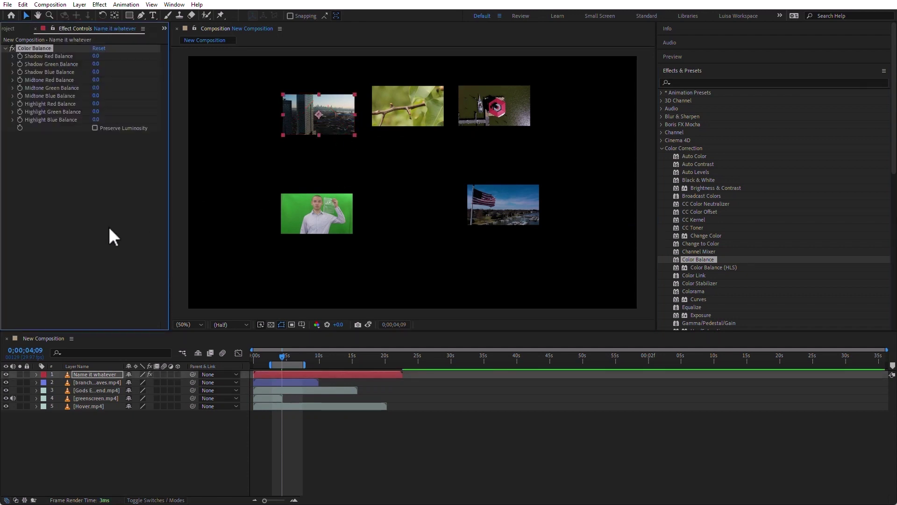
Delete Color Balance from the 'Name it whatever' layer in Effect Controls, leaving it effect-free
{"action": "left_click", "coordinate": [336, 117]}
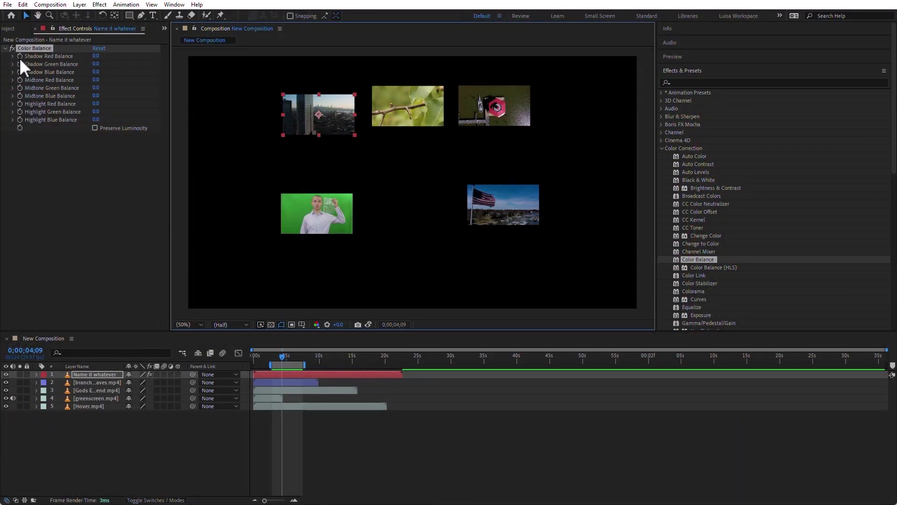
{"action": "left_click", "coordinate": [20, 68]}
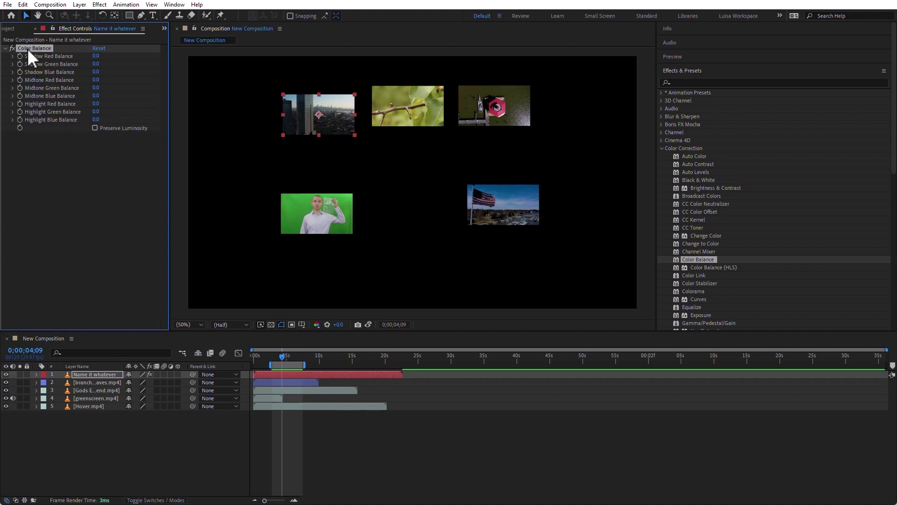
{"action": "key", "text": "Delete"}
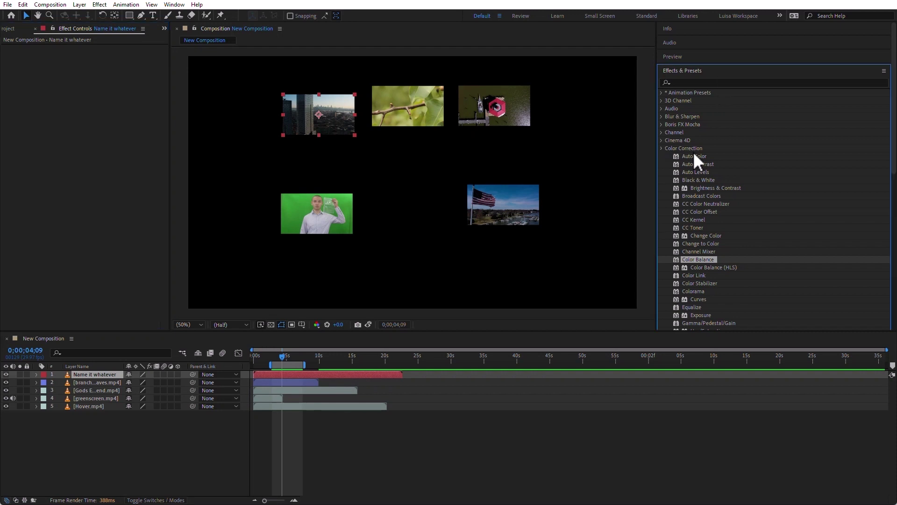
Apply the Image - Creative preset Bloom - brights+darks to the flag clip
{"action": "left_click", "coordinate": [662, 148]}
{"action": "left_click", "coordinate": [661, 92]}
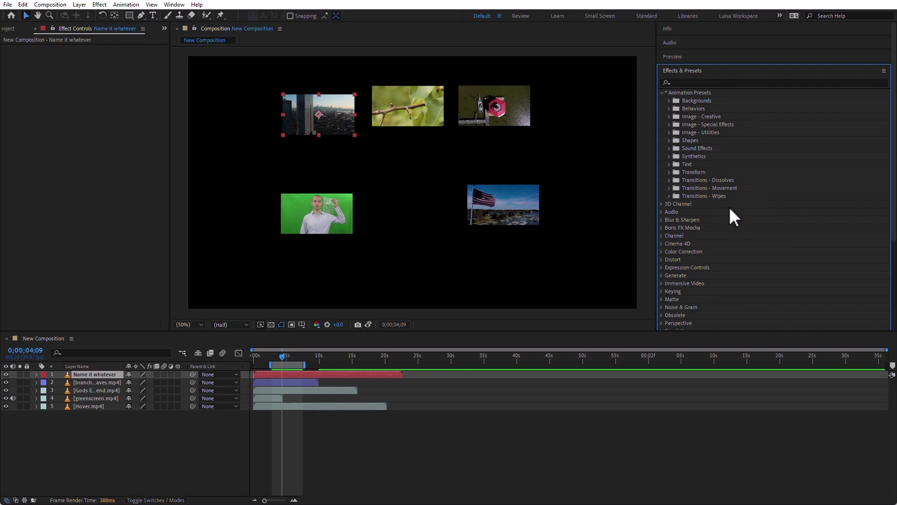
{"action": "left_click", "coordinate": [669, 117]}
{"action": "left_click", "coordinate": [688, 131]}
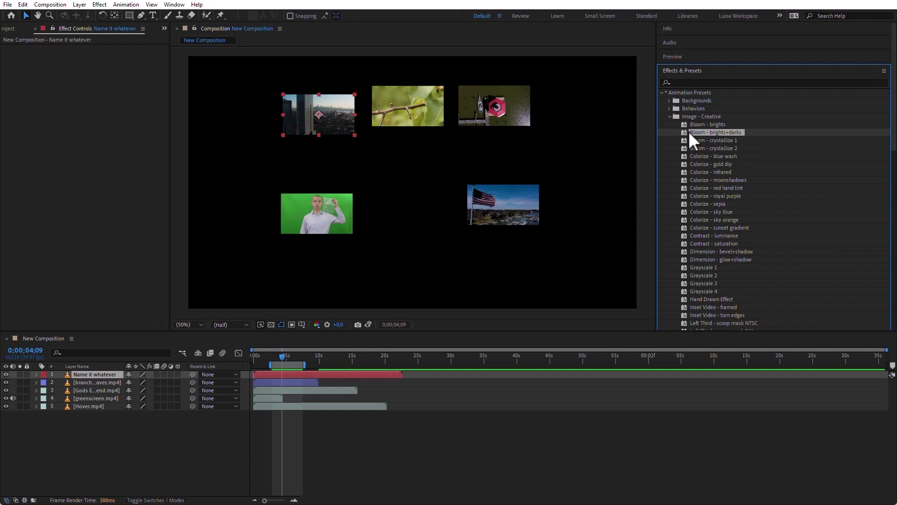
{"action": "left_click_drag", "start_coordinate": [687, 133], "coordinate": [514, 209]}
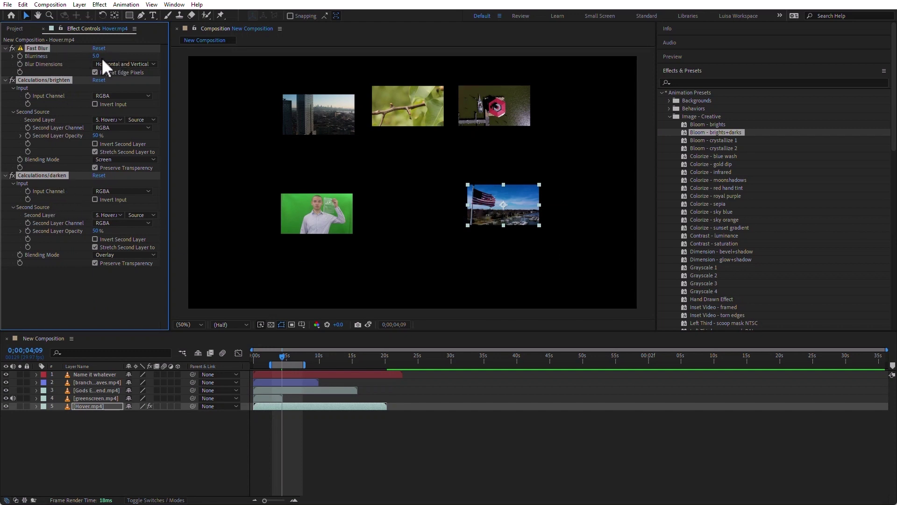
Zero Fast Blur's Blurriness, then delete Fast Blur and both Calculations effects from the flag layer
{"action": "left_click_drag", "start_coordinate": [98, 60], "coordinate": [89, 60]}
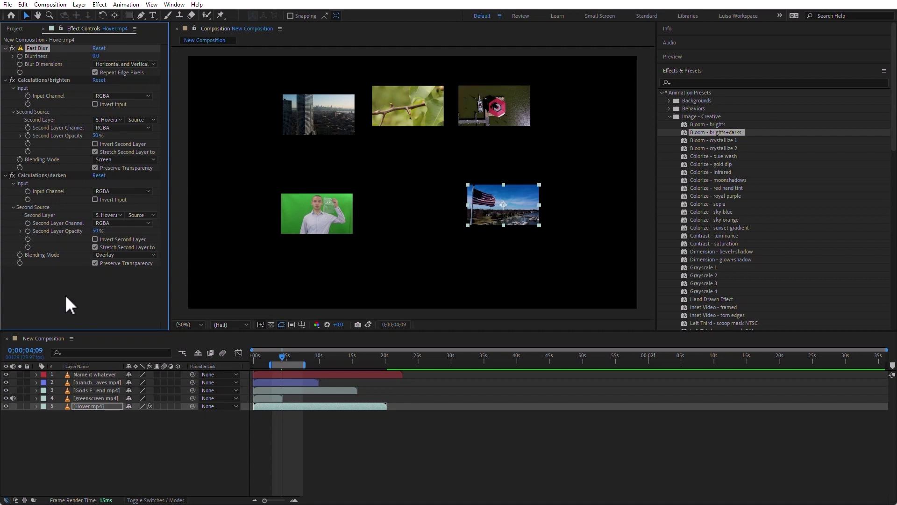
{"action": "left_click", "coordinate": [90, 291]}
{"action": "left_click", "coordinate": [29, 47]}
{"action": "key", "text": "ctrl+a"}
{"action": "key", "text": "Delete"}
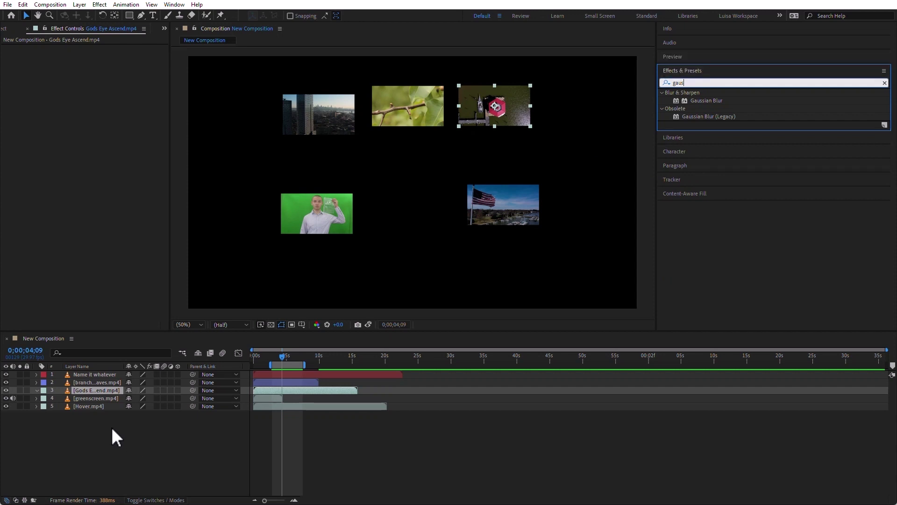
Marquee-select all five clip layers and apply Gaussian Blur to them at once
{"action": "left_click_drag", "start_coordinate": [111, 427], "coordinate": [44, 357]}
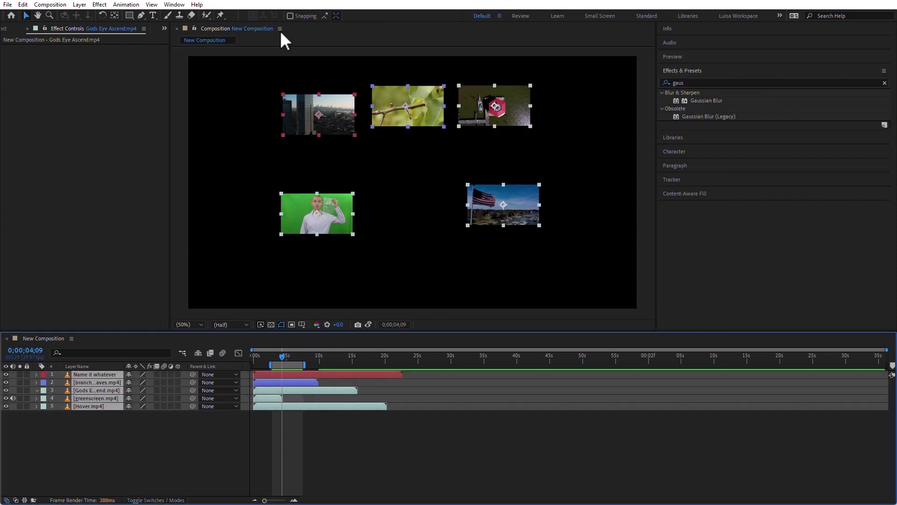
{"action": "double_click", "coordinate": [691, 100]}
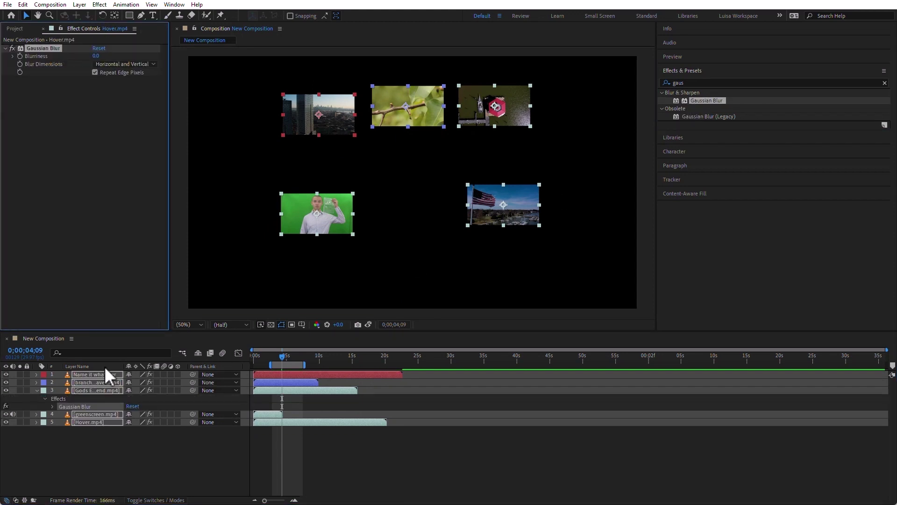
{"action": "left_click", "coordinate": [89, 374]}
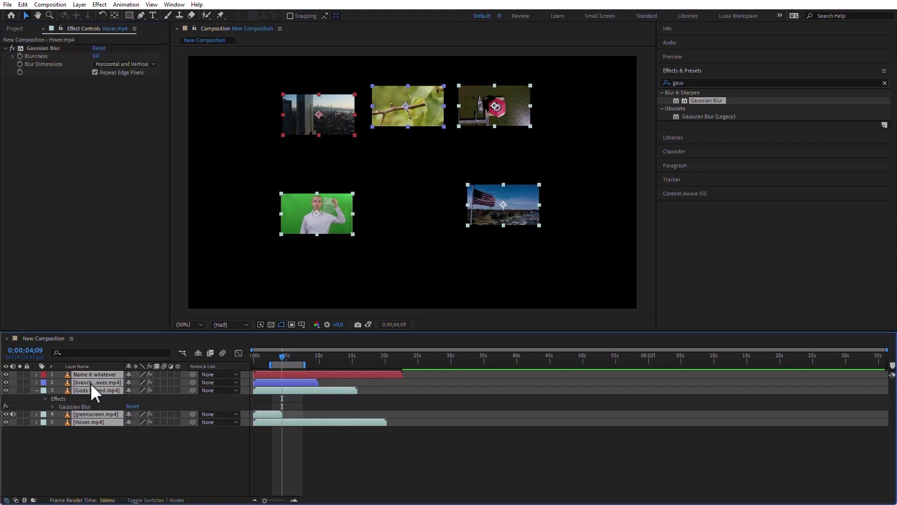
Confirm Gaussian Blur on Name it whatever, branch, Gods Eye Ascend, greenscreen and Hover.mp4 layers
{"action": "left_click", "coordinate": [122, 456]}
{"action": "left_click", "coordinate": [98, 374]}
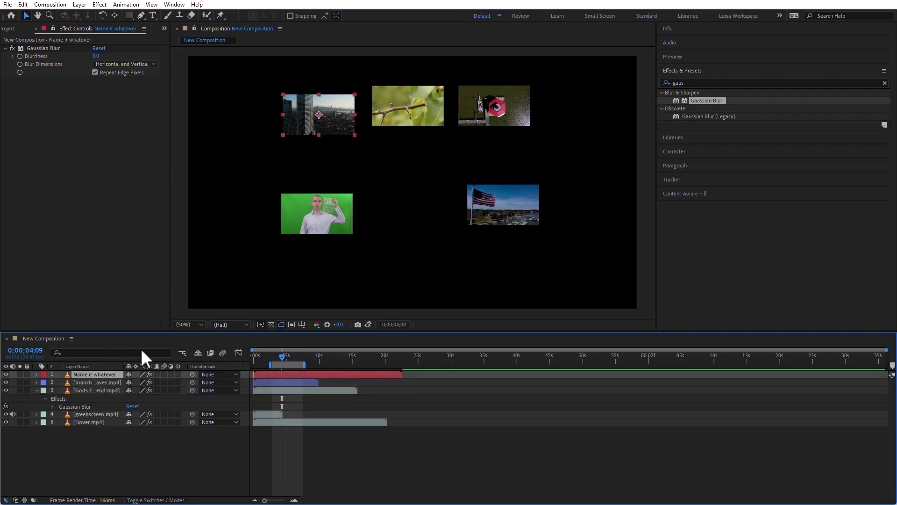
{"action": "left_click", "coordinate": [92, 382]}
{"action": "left_click", "coordinate": [94, 390]}
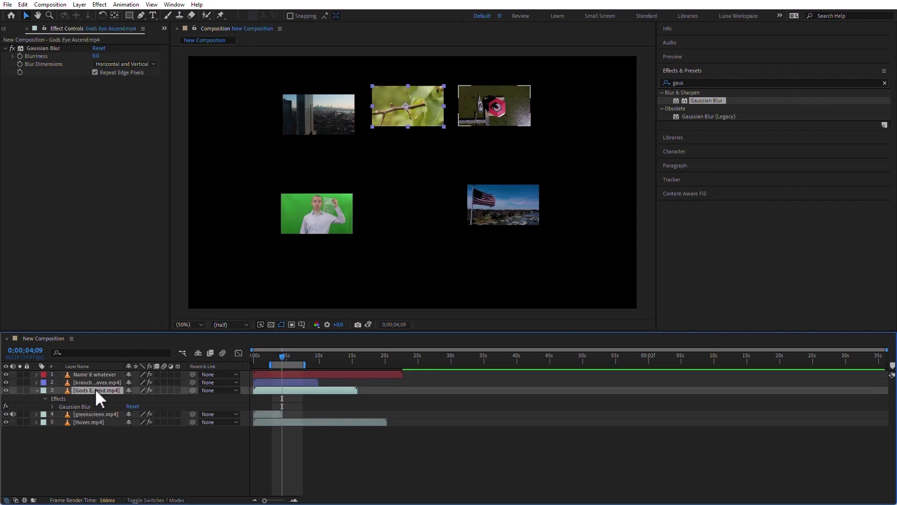
{"action": "left_click", "coordinate": [95, 414]}
{"action": "left_click", "coordinate": [94, 422]}
{"action": "left_click", "coordinate": [116, 460]}
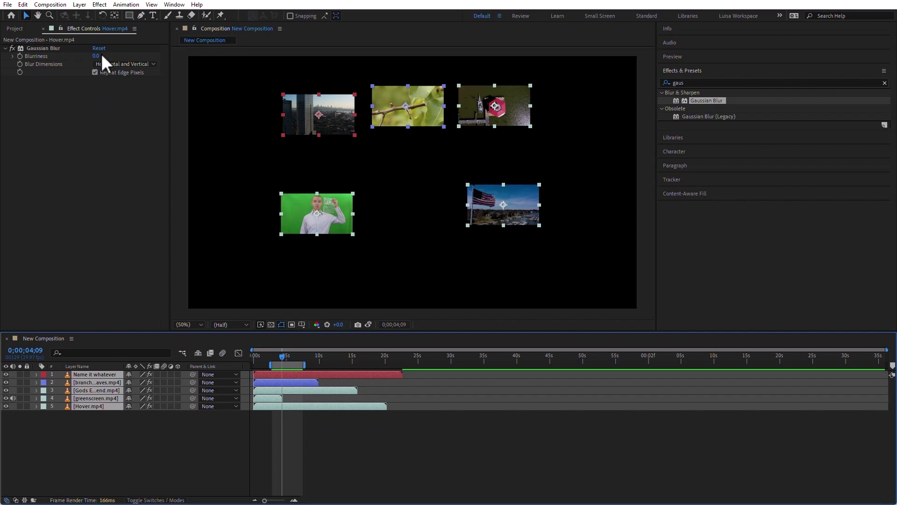
Reveal and expand the Gaussian Blur settings of all five layers in an enlarged Timeline
{"action": "left_click_drag", "start_coordinate": [95, 56], "coordinate": [582, 70]}
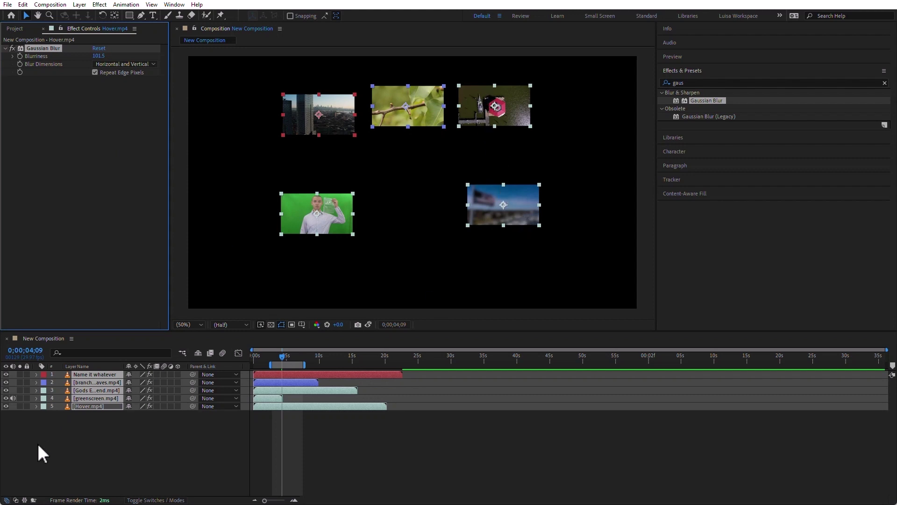
{"action": "key", "text": "ctrl+z"}
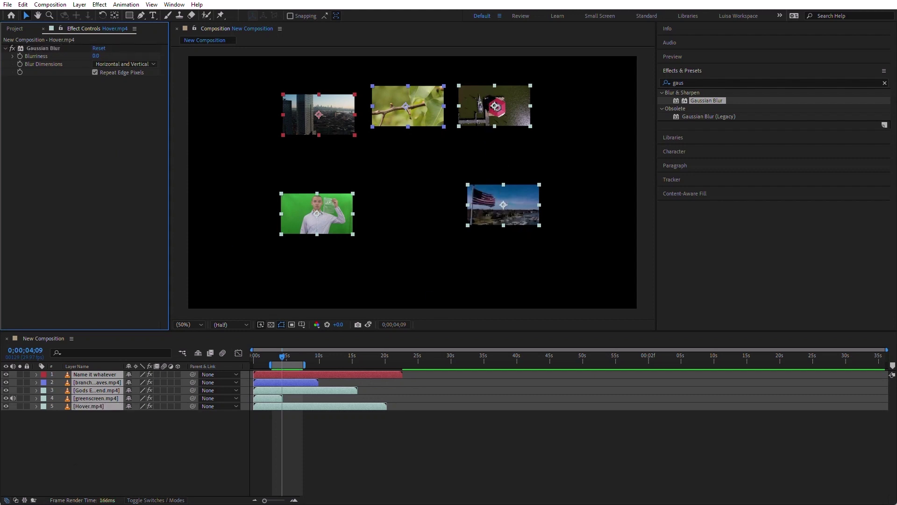
{"action": "left_click", "coordinate": [108, 452]}
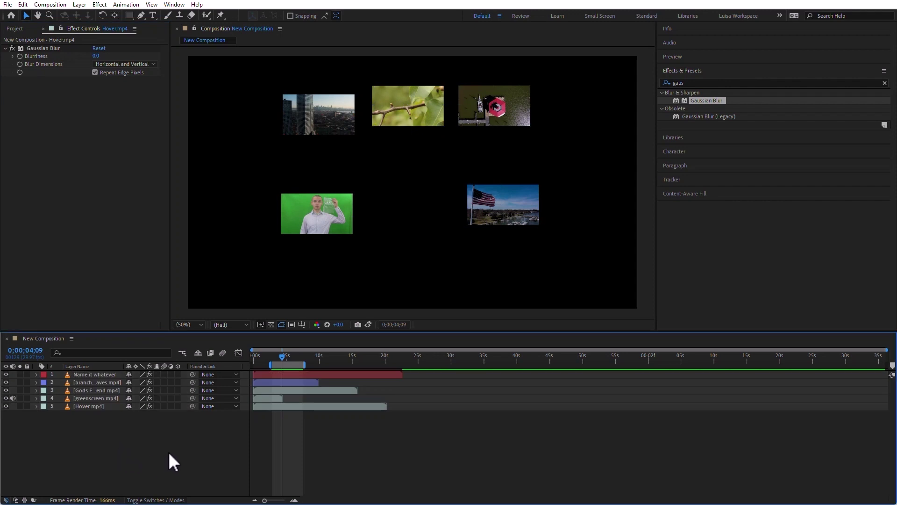
{"action": "left_click_drag", "start_coordinate": [169, 451], "coordinate": [39, 355]}
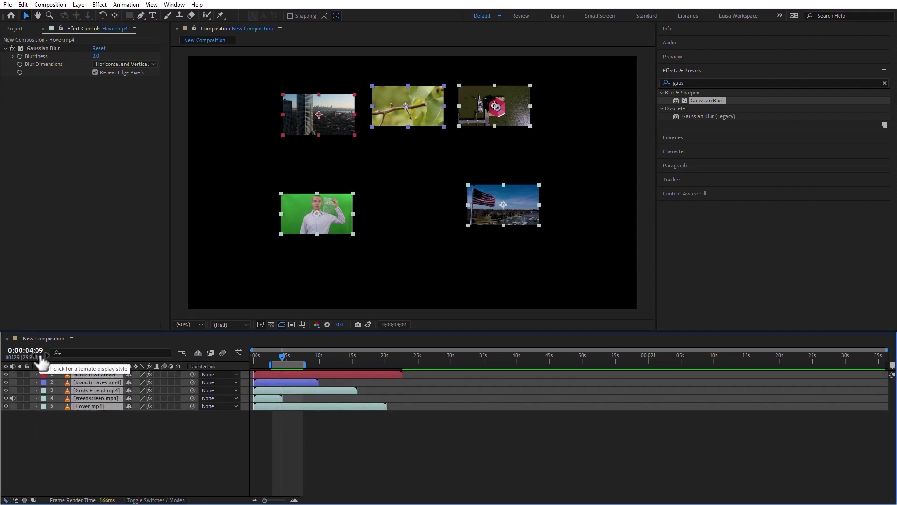
{"action": "key", "text": "e"}
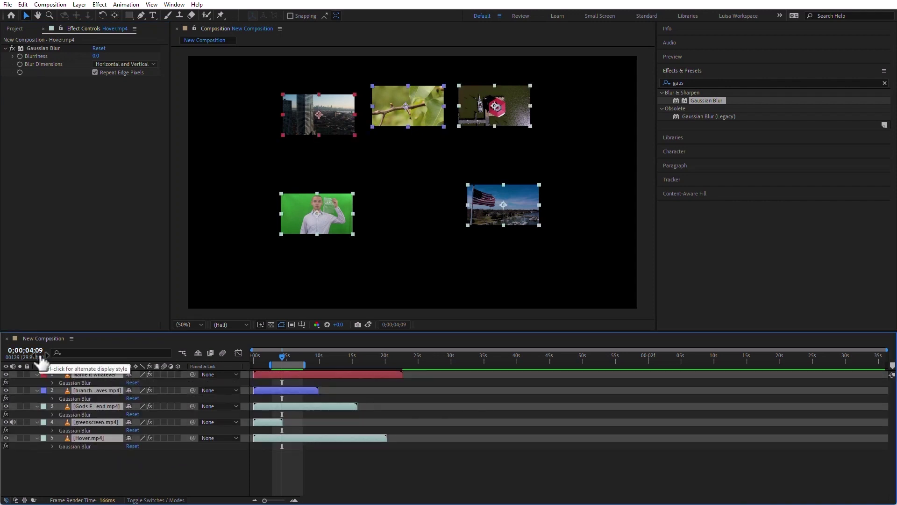
{"action": "left_click", "coordinate": [52, 382]}
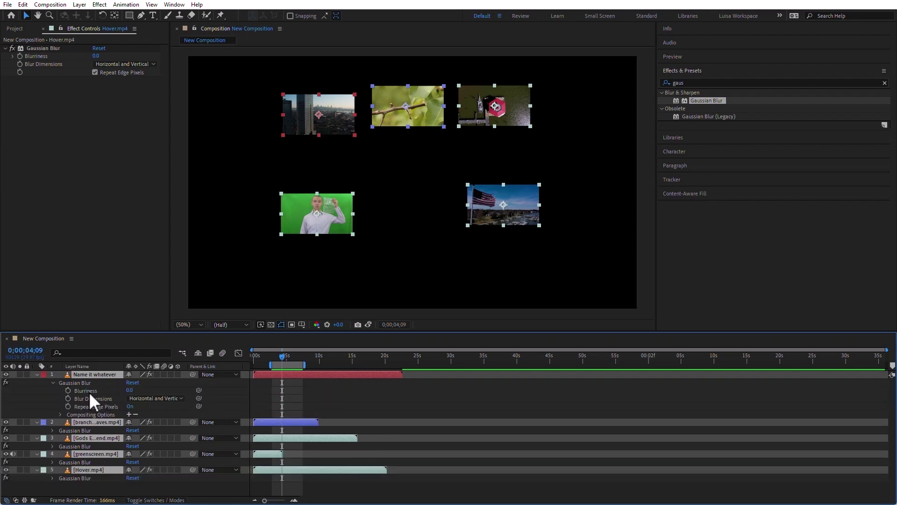
{"action": "left_click", "coordinate": [51, 430]}
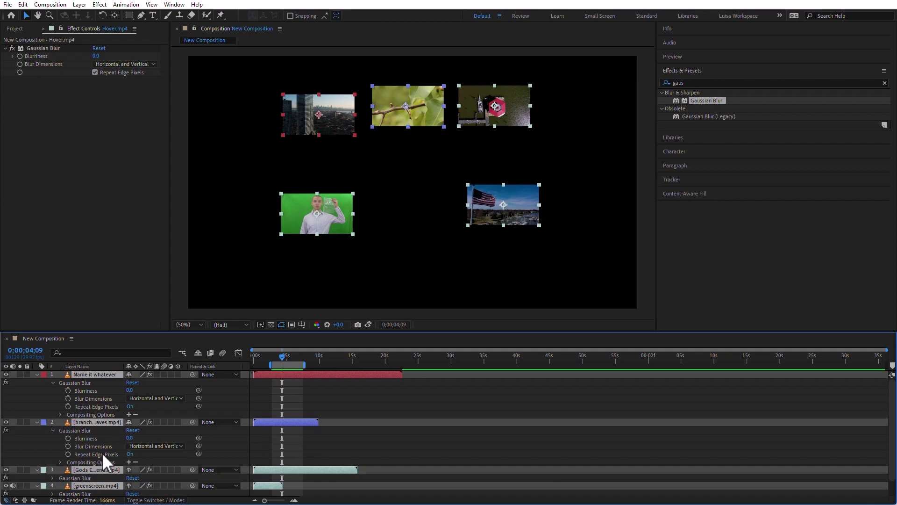
{"action": "scroll", "coordinate": [102, 452], "scroll_direction": "down", "scroll_amount": 1}
{"action": "left_click", "coordinate": [51, 461]}
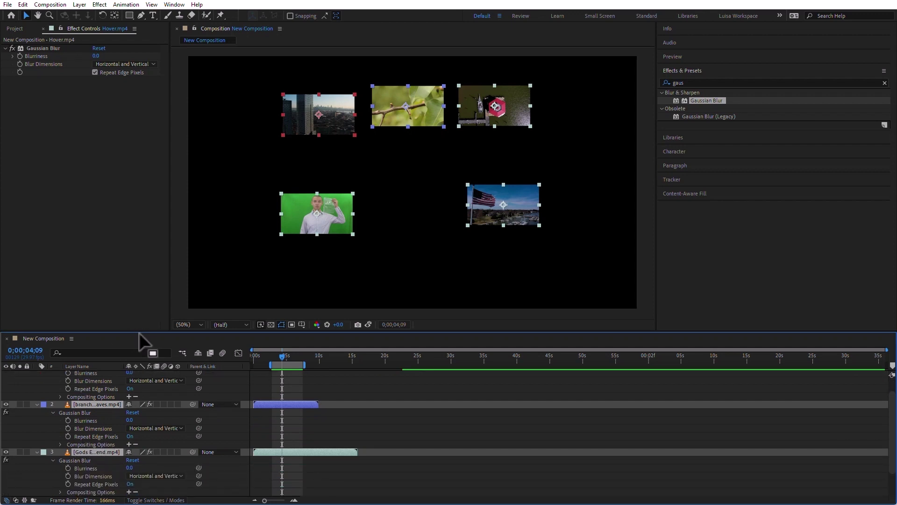
{"action": "left_click_drag", "start_coordinate": [134, 327], "coordinate": [150, 142]}
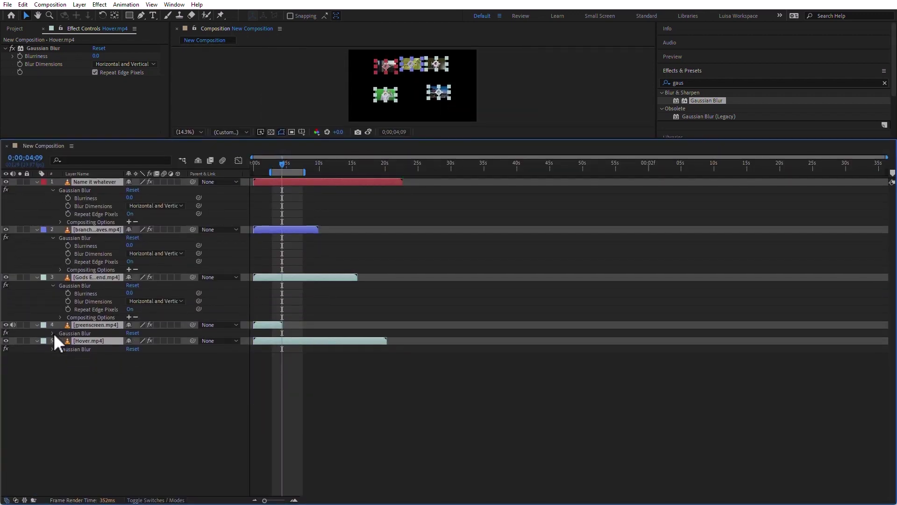
{"action": "left_click", "coordinate": [53, 333]}
{"action": "left_click", "coordinate": [52, 380]}
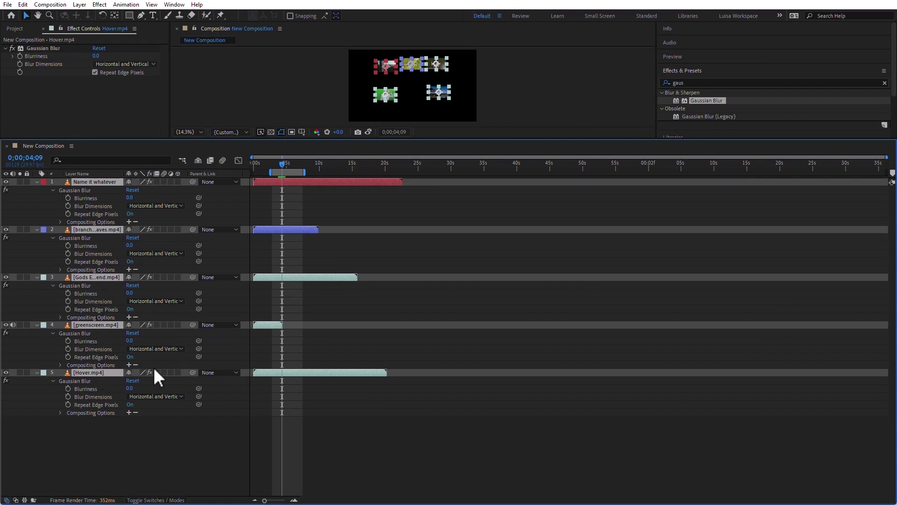
Set Blurriness to 82.3 on all five Gaussian Blurs together and enlarge the Composition viewer
{"action": "left_click_drag", "start_coordinate": [175, 449], "coordinate": [58, 156]}
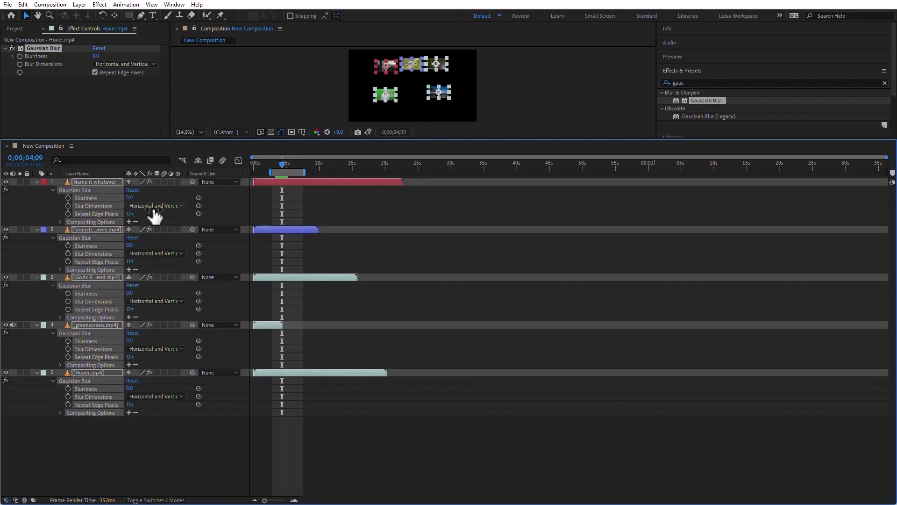
{"action": "left_click_drag", "start_coordinate": [131, 197], "coordinate": [523, 205]}
{"action": "left_click_drag", "start_coordinate": [400, 138], "coordinate": [431, 372]}
{"action": "left_click", "coordinate": [128, 310]}
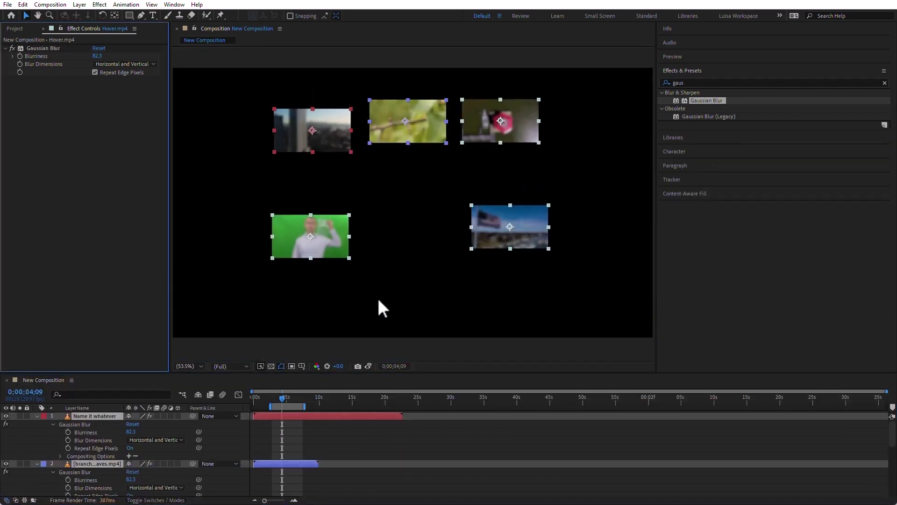
{"action": "left_click", "coordinate": [430, 398]}
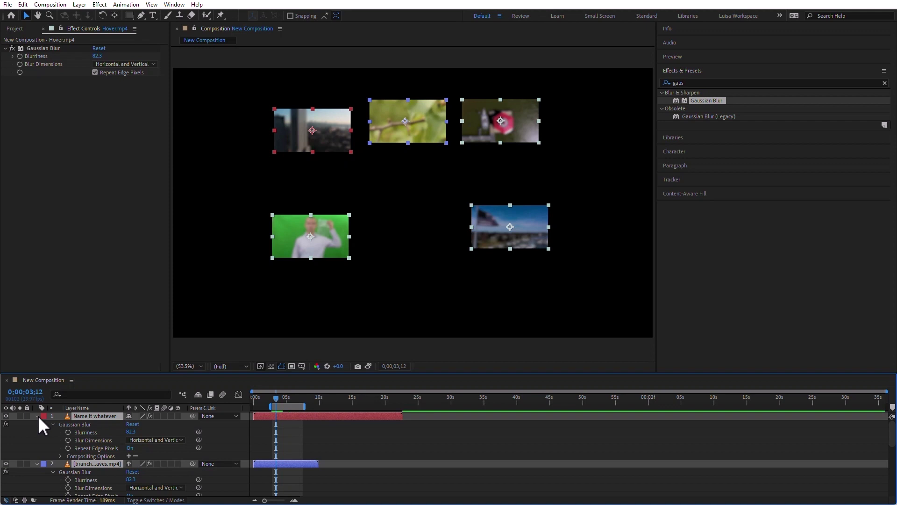
Collapse and deselect all layers, then reset the Default workspace to bring back the Project panel
{"action": "left_click", "coordinate": [37, 416]}
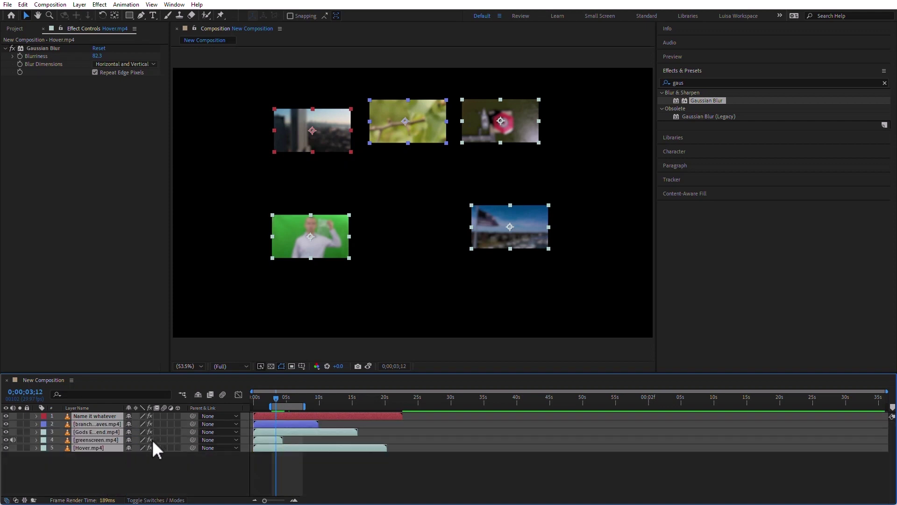
{"action": "left_click", "coordinate": [128, 472]}
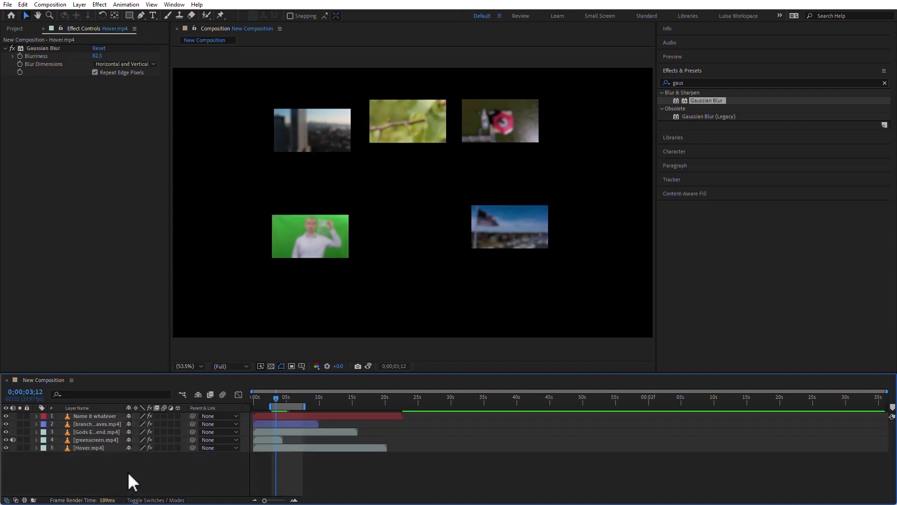
{"action": "left_click", "coordinate": [488, 13]}
{"action": "left_click", "coordinate": [495, 266]}
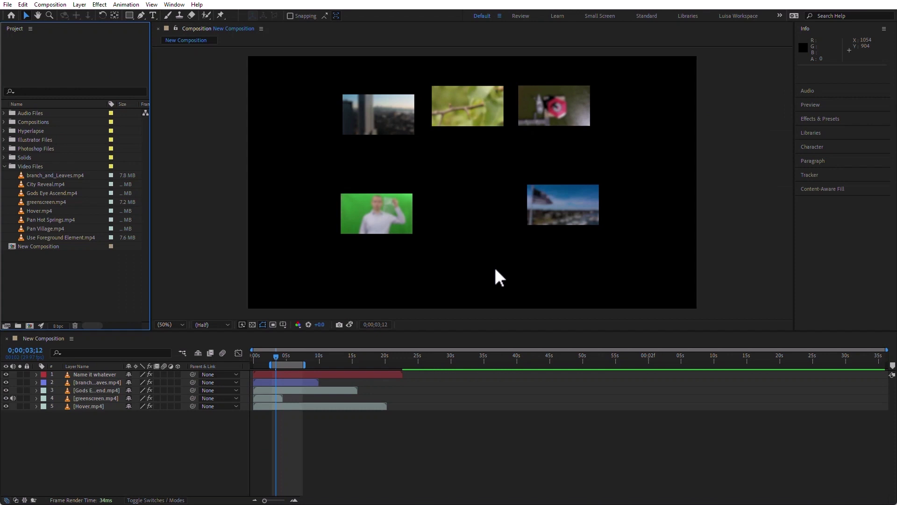
{"action": "left_click", "coordinate": [102, 448]}
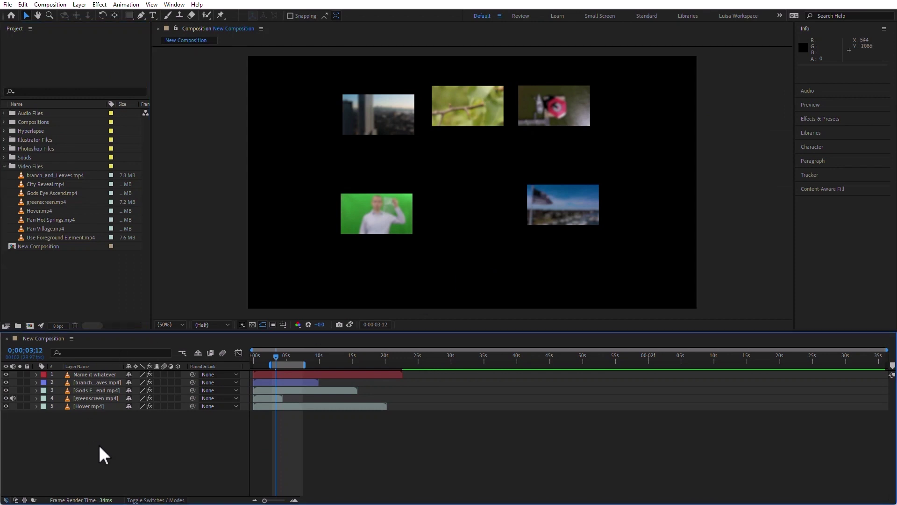
Open 'Name it whatever' in a Layer viewer and toggle between it and the Composition tab
{"action": "left_click", "coordinate": [369, 203]}
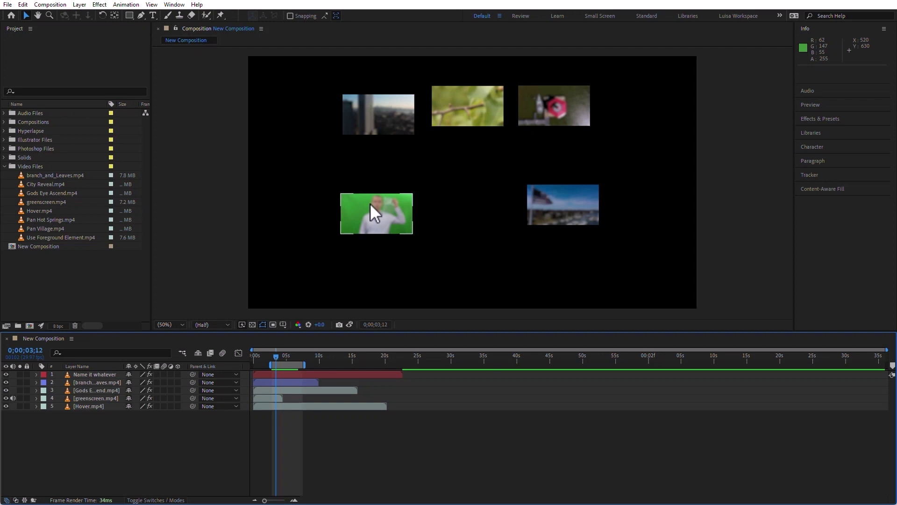
{"action": "left_click", "coordinate": [91, 375]}
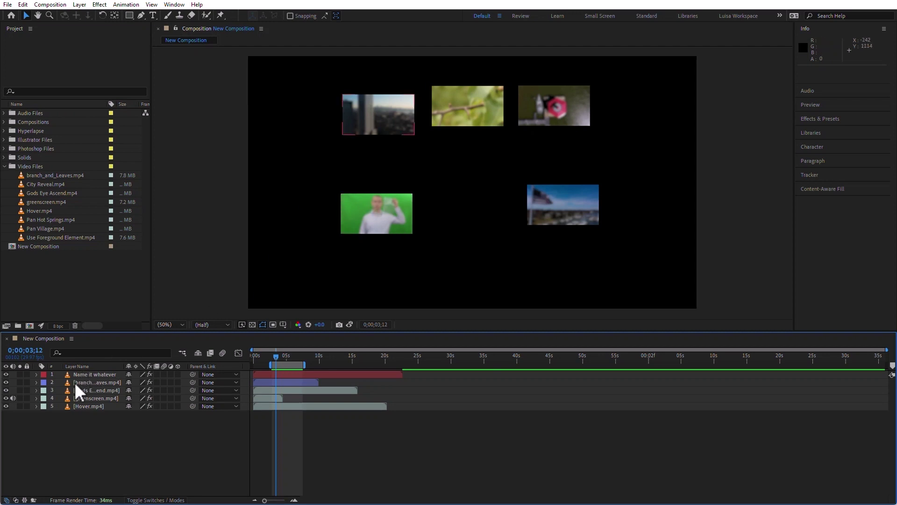
{"action": "double_click", "coordinate": [70, 377]}
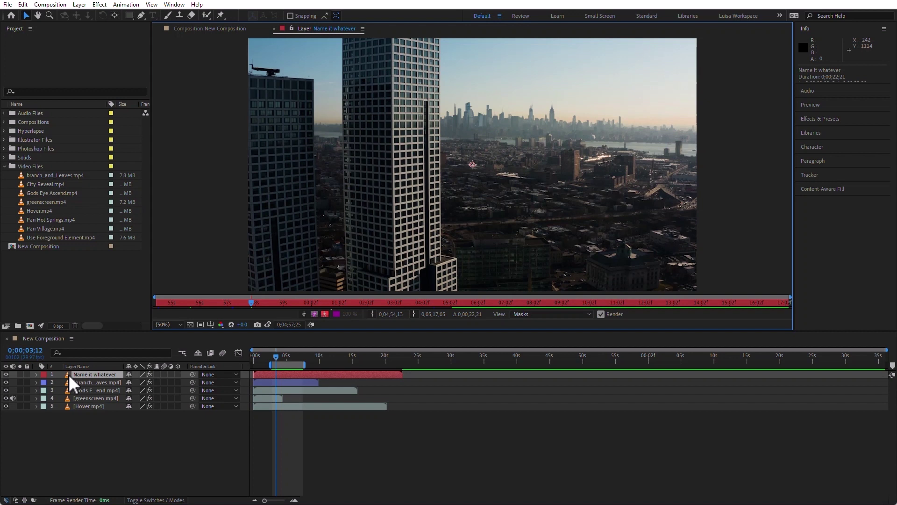
{"action": "left_click", "coordinate": [182, 31]}
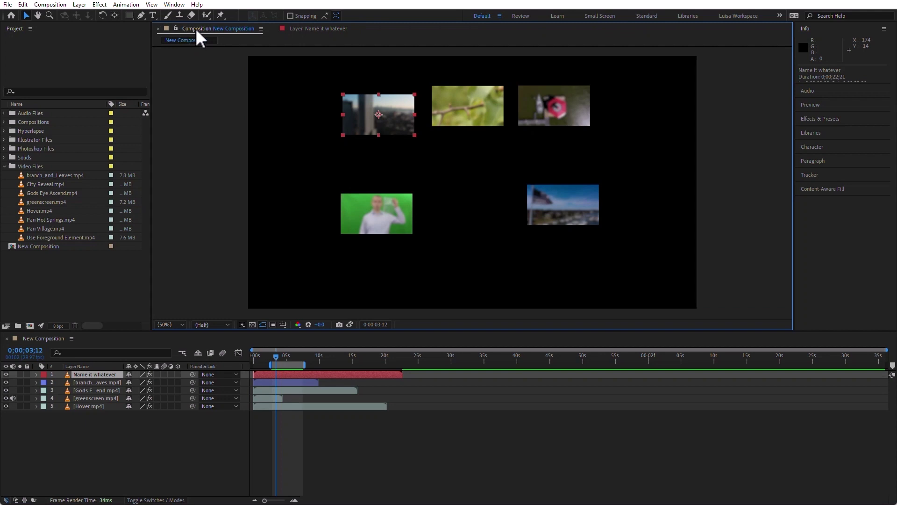
{"action": "left_click", "coordinate": [300, 31]}
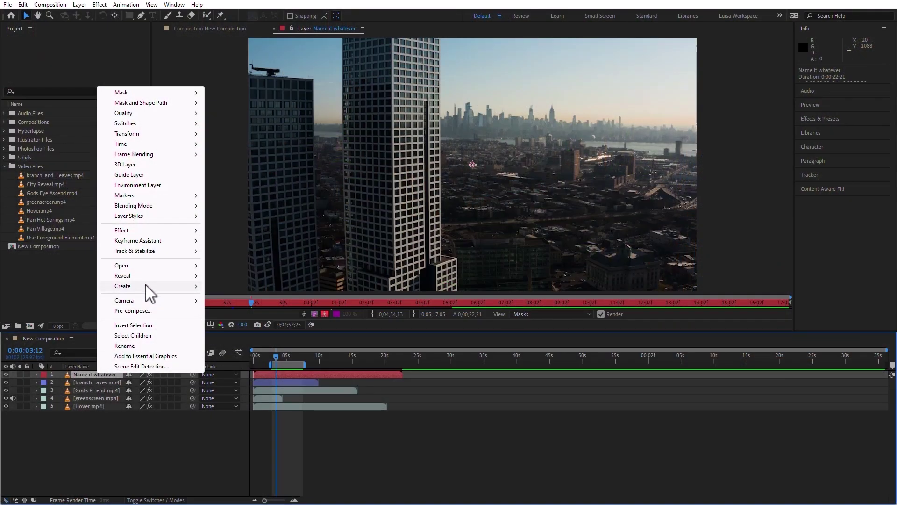
{"action": "mouse_move", "coordinate": [146, 287]}
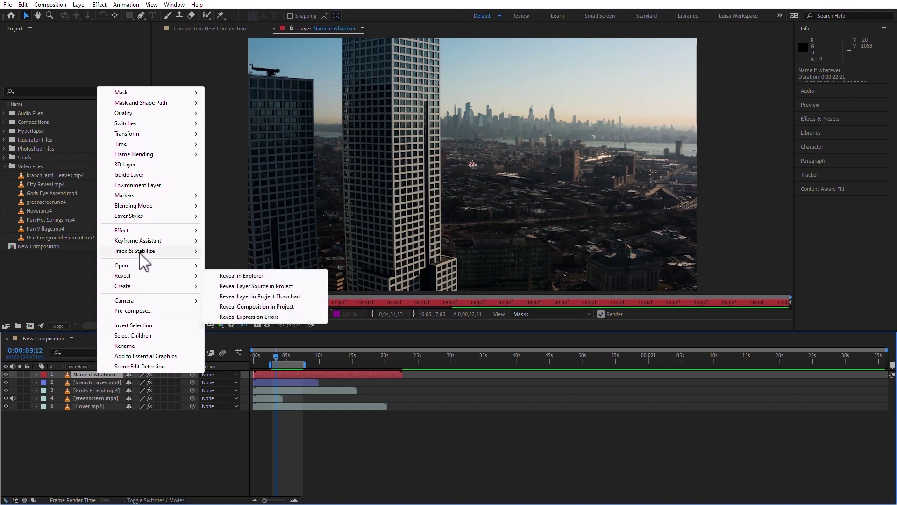
Apply Track Camera to 'Name it whatever', cancel its warning, and go back to the Composition tab
{"action": "mouse_move", "coordinate": [145, 253]}
{"action": "left_click", "coordinate": [233, 251]}
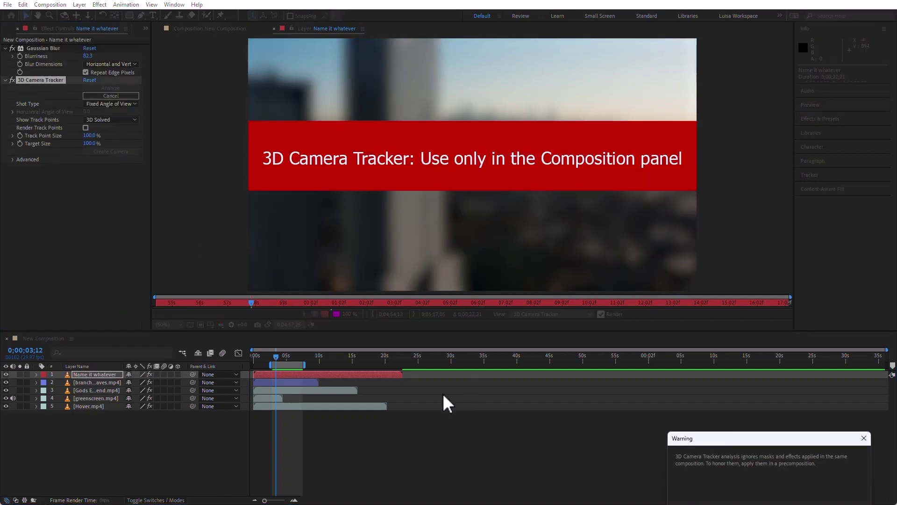
{"action": "left_click_drag", "start_coordinate": [778, 443], "coordinate": [474, 199]}
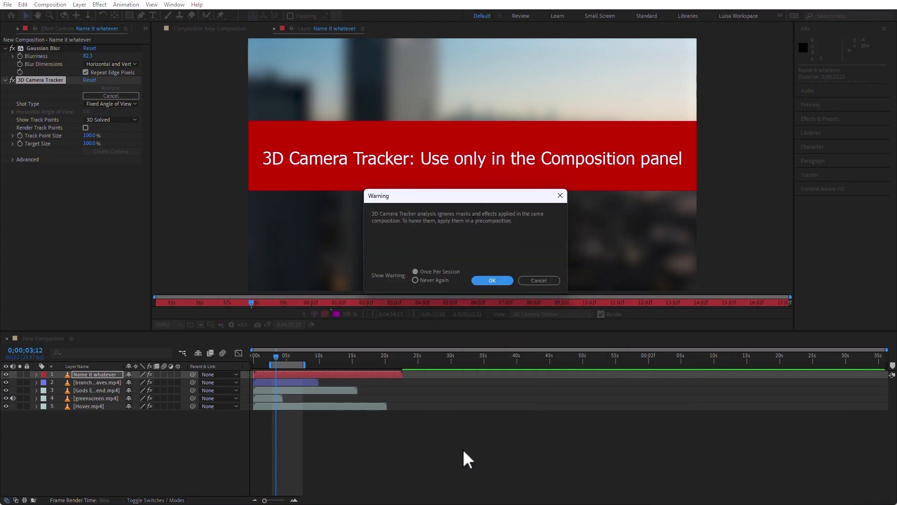
{"action": "left_click", "coordinate": [550, 281]}
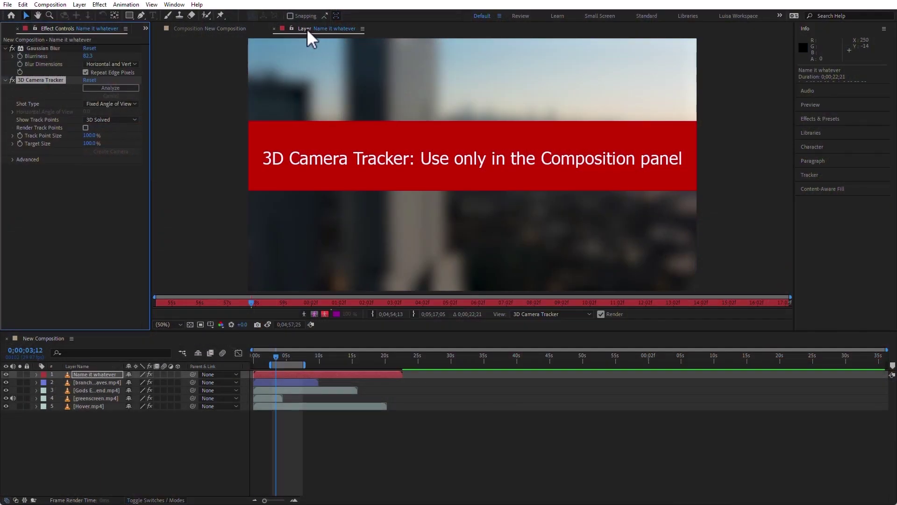
{"action": "left_click", "coordinate": [185, 29]}
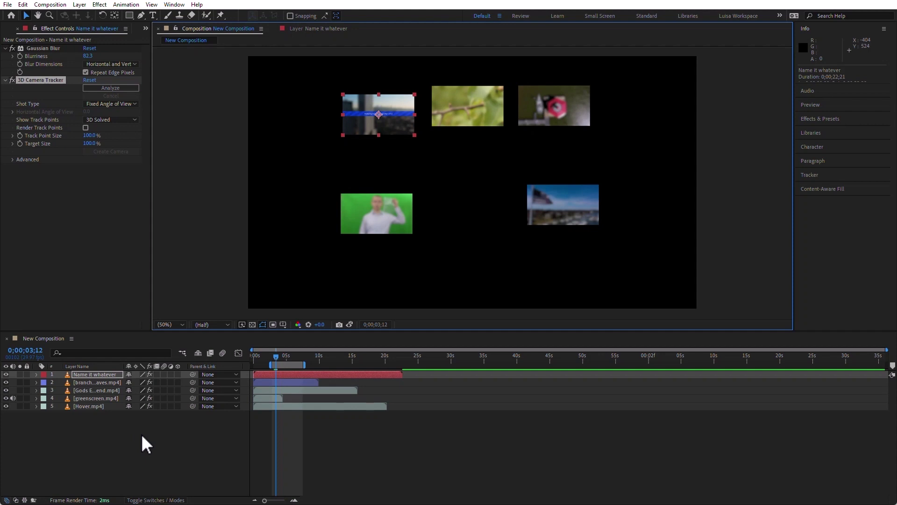
Delete the Gaussian Blur and 3D Camera Tracker from the first layer, 'Name it whatever'
{"action": "left_click", "coordinate": [169, 430]}
{"action": "key", "text": "ctrl+a"}
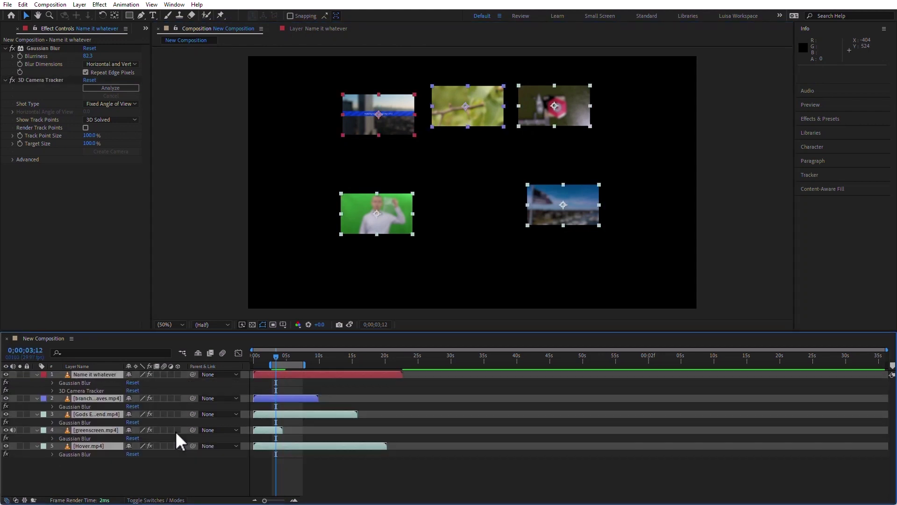
{"action": "left_click_drag", "start_coordinate": [126, 488], "coordinate": [50, 385]}
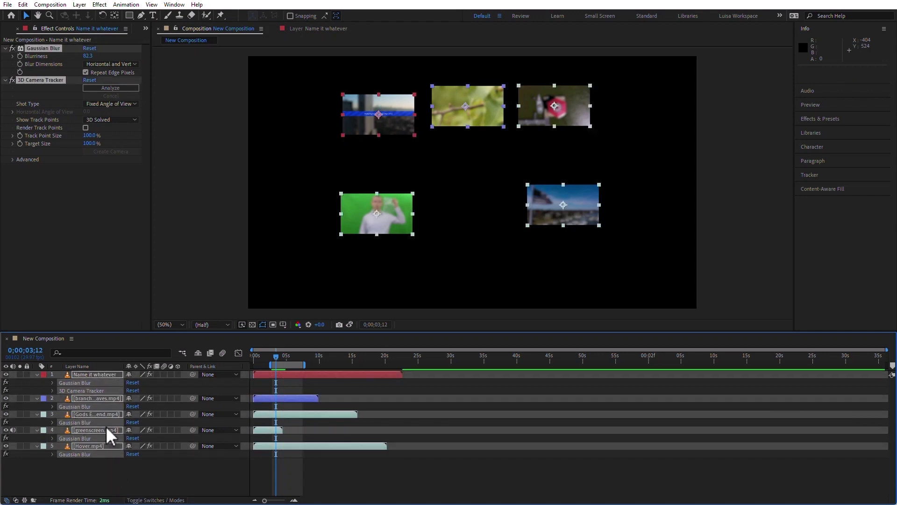
{"action": "left_click", "coordinate": [123, 492]}
{"action": "left_click", "coordinate": [76, 388]}
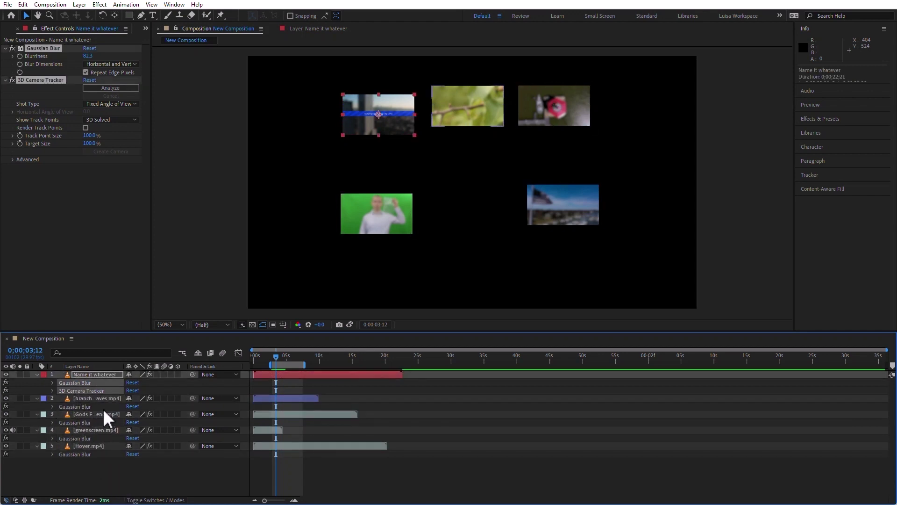
{"action": "key", "text": "Delete"}
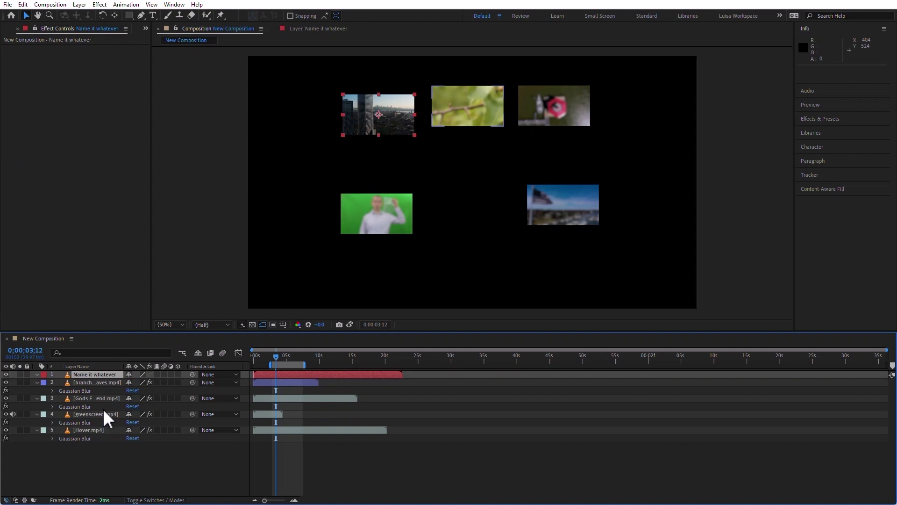
Delete Gaussian Blur from the remaining four layers, including greenscreen and Hover
{"action": "left_click", "coordinate": [83, 393]}
{"action": "key", "text": "Delete"}
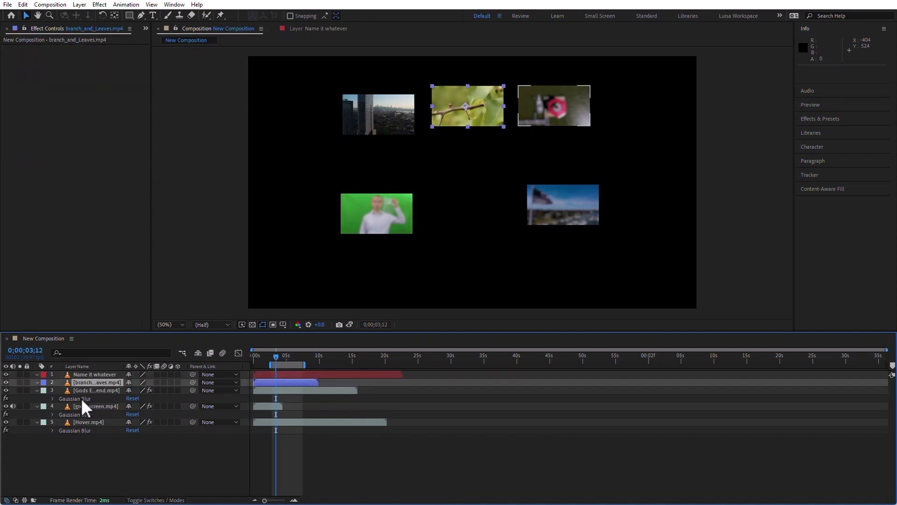
{"action": "left_click", "coordinate": [84, 398]}
{"action": "key", "text": "Delete"}
{"action": "left_click", "coordinate": [84, 406]}
{"action": "key", "text": "Delete"}
{"action": "left_click", "coordinate": [86, 415]}
{"action": "key", "text": "Delete"}
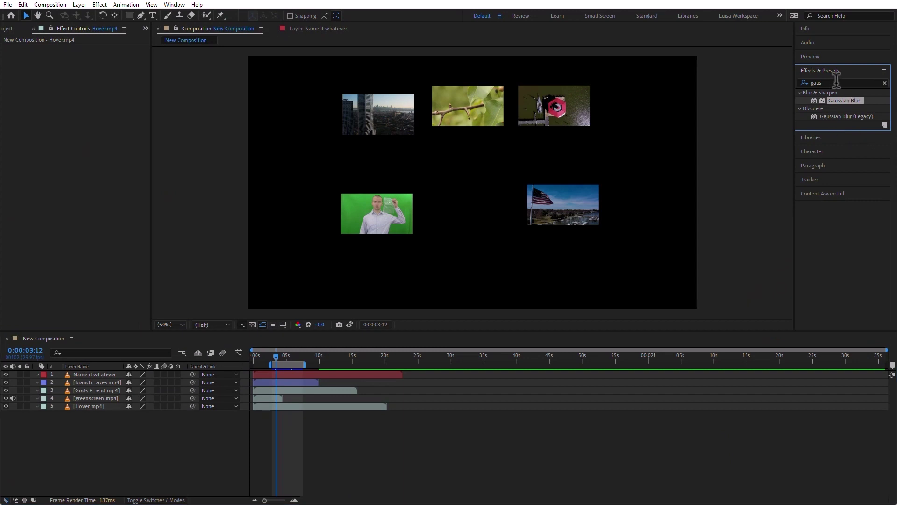
Widen the Effects & Presets panel leftward and highlight the 'gaus' search term
{"action": "left_click", "coordinate": [836, 82]}
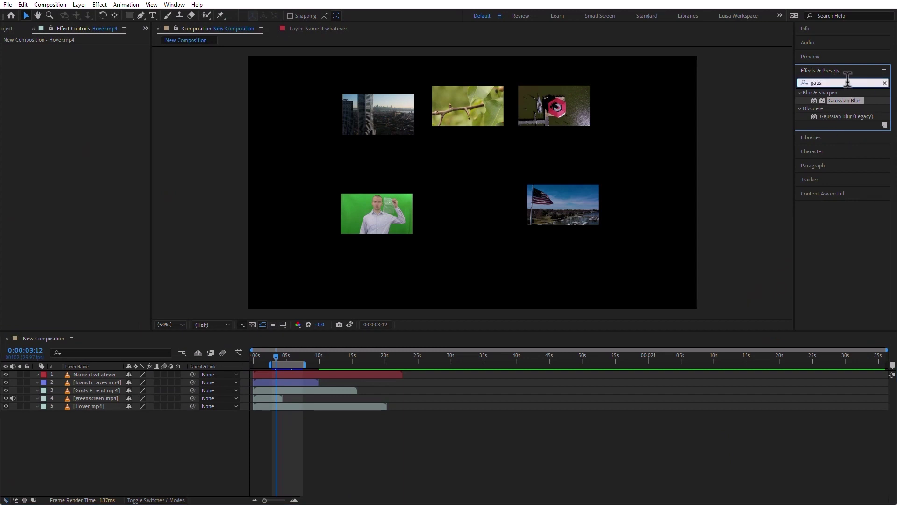
{"action": "left_click_drag", "start_coordinate": [827, 82], "coordinate": [805, 80]}
{"action": "left_click_drag", "start_coordinate": [793, 147], "coordinate": [692, 162]}
{"action": "left_click_drag", "start_coordinate": [740, 82], "coordinate": [700, 93]}
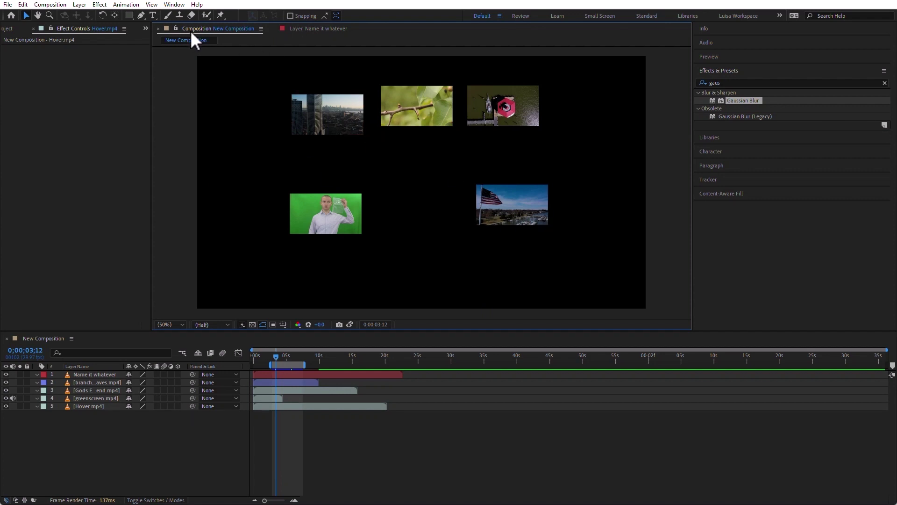
Bring up the Layer viewer for 'Name it whatever' showing the unblurred skyline footage
{"action": "left_click", "coordinate": [298, 29]}
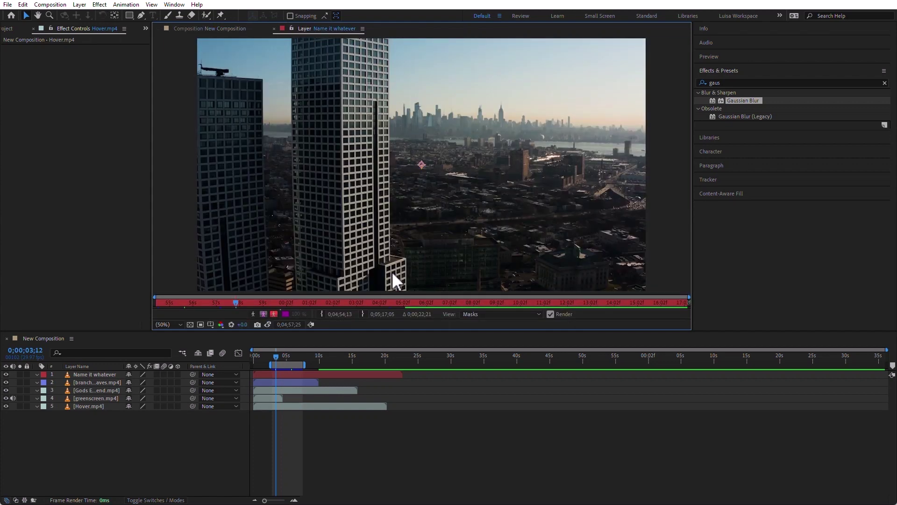